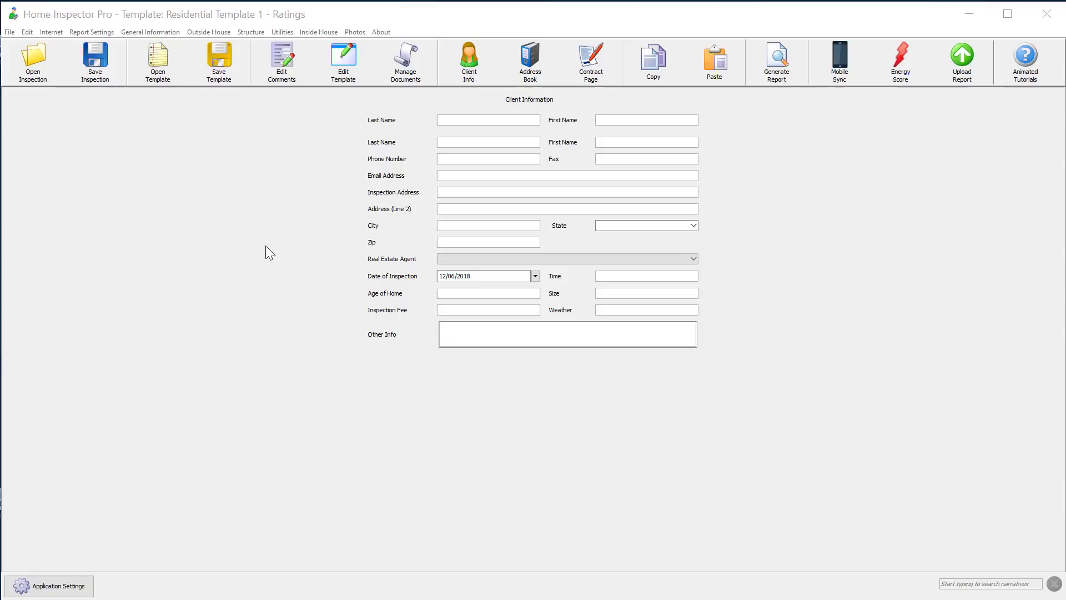
Bring up the template's Ratings settings from the Report Settings menu.
{"action": "left_click", "coordinate": [98, 31]}
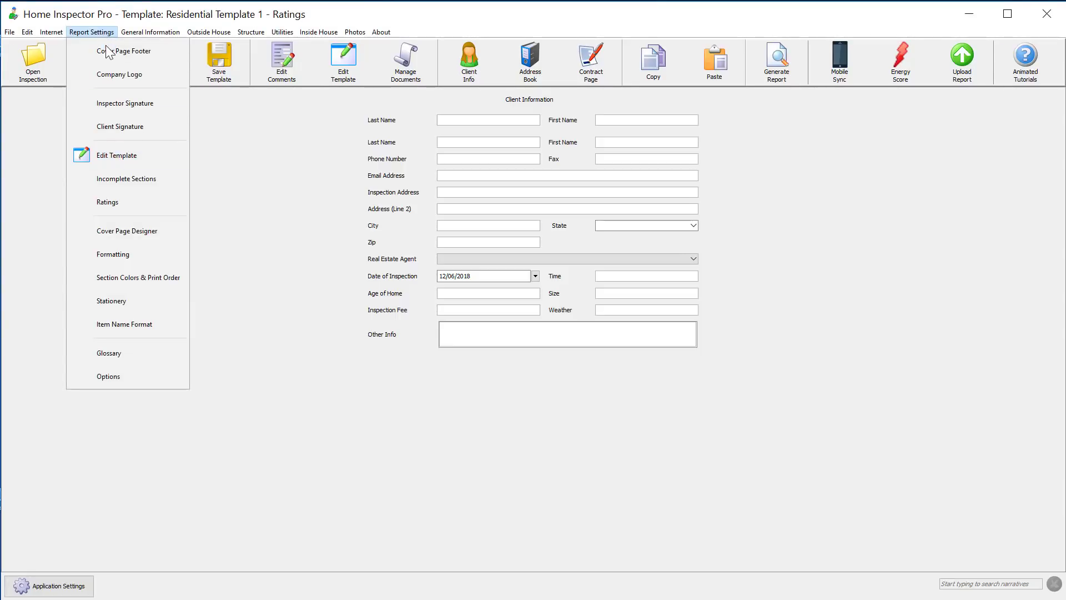
{"action": "left_click", "coordinate": [117, 205]}
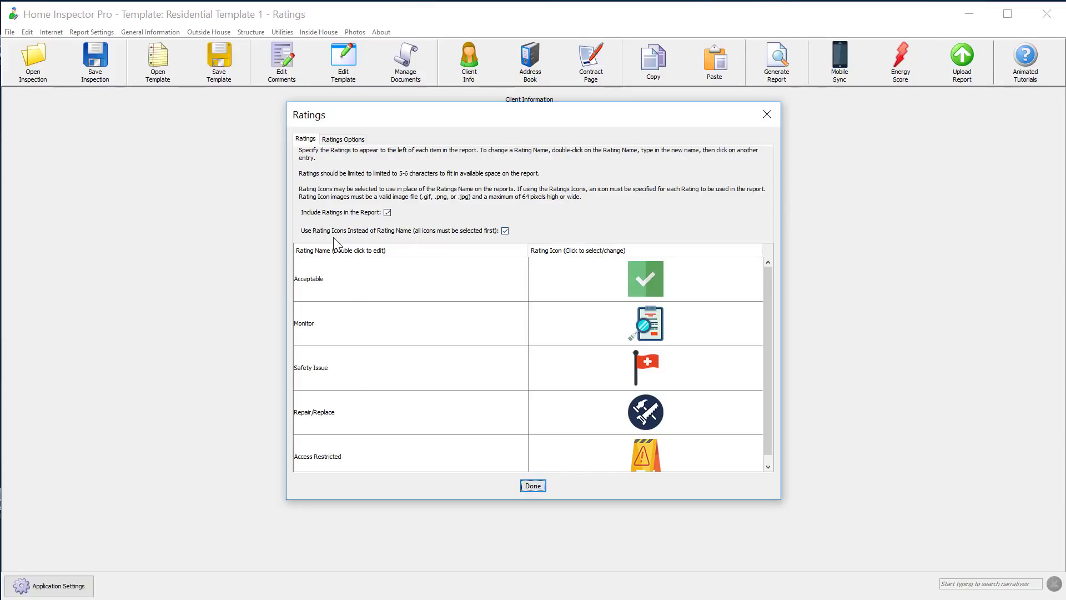
Tick 'Use Rating Icons Instead of Rating Name' for the report.
{"action": "left_click", "coordinate": [505, 230]}
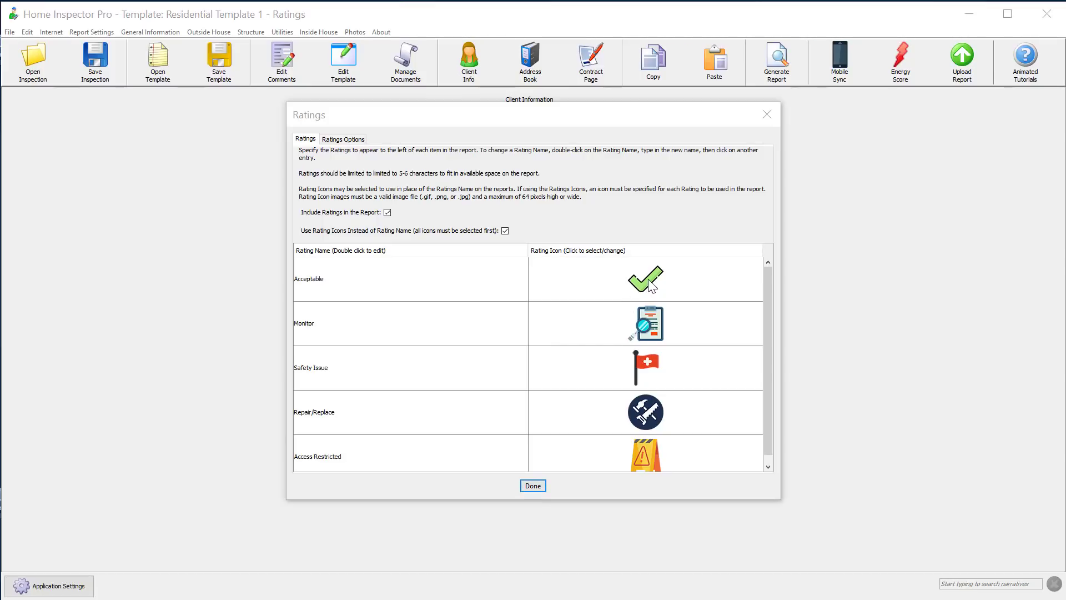
Assign Acceptable.png from Icon Library > Rating Icons as the Acceptable rating's icon.
{"action": "left_click", "coordinate": [653, 286]}
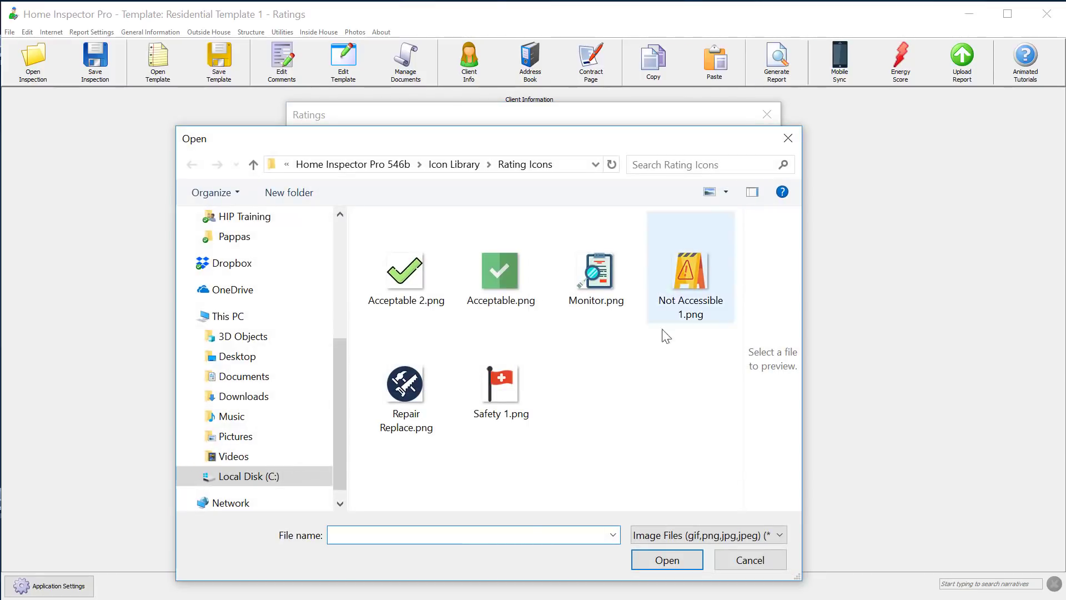
{"action": "left_click", "coordinate": [471, 164]}
{"action": "double_click", "coordinate": [417, 245]}
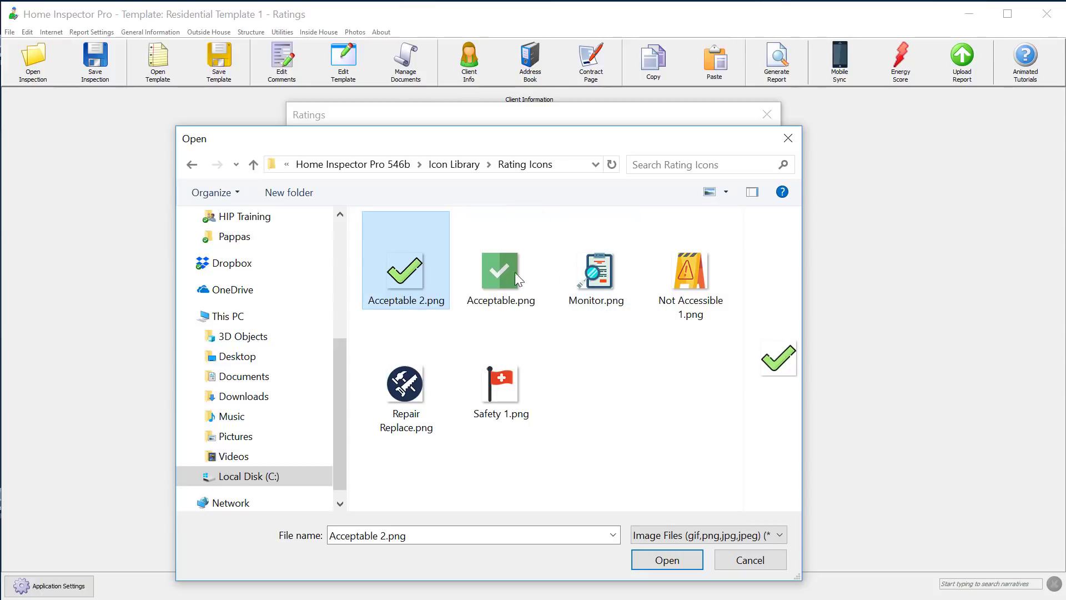
{"action": "left_click", "coordinate": [481, 283]}
{"action": "double_click", "coordinate": [482, 284]}
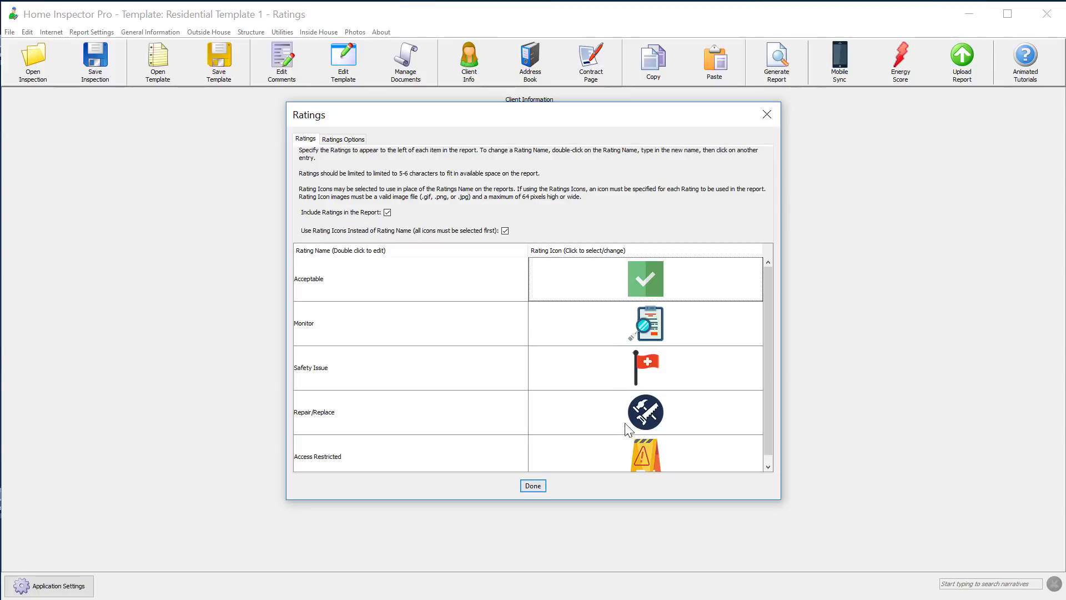
{"action": "left_click_drag", "start_coordinate": [766, 421], "coordinate": [766, 446]}
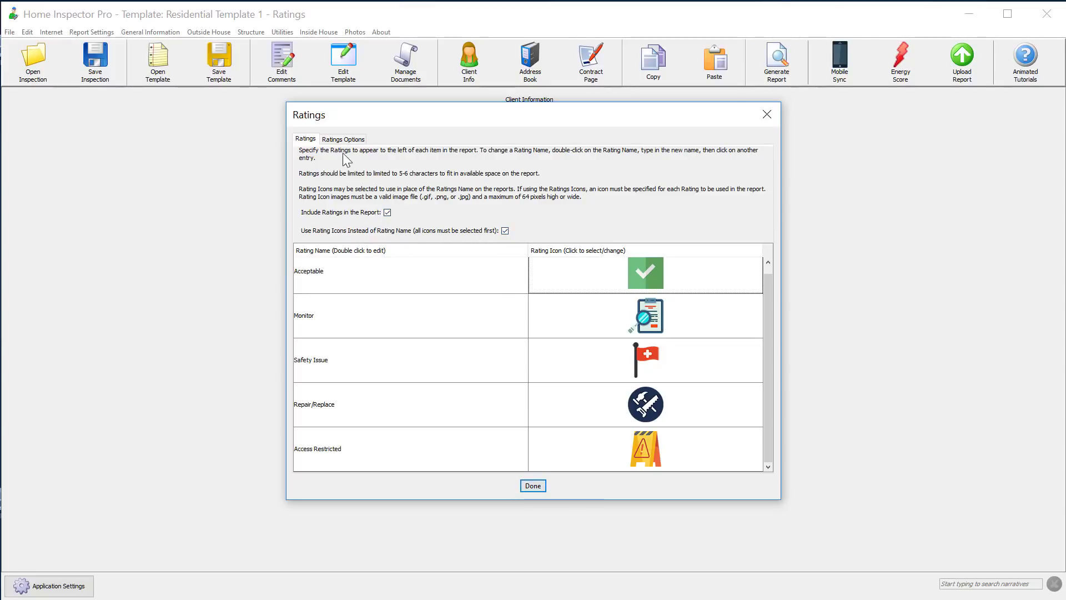
Show the Ratings Options tab with the extra mark and icon settings.
{"action": "left_click", "coordinate": [353, 139]}
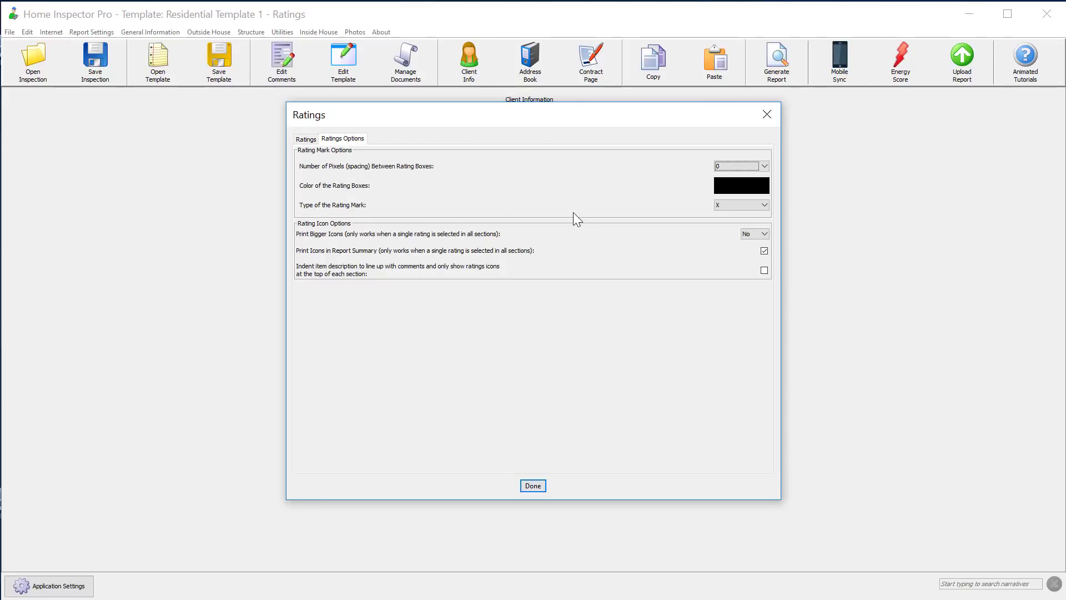
Leave Print Bigger Icons set to No so printed icons stay normal size.
{"action": "left_click", "coordinate": [750, 234]}
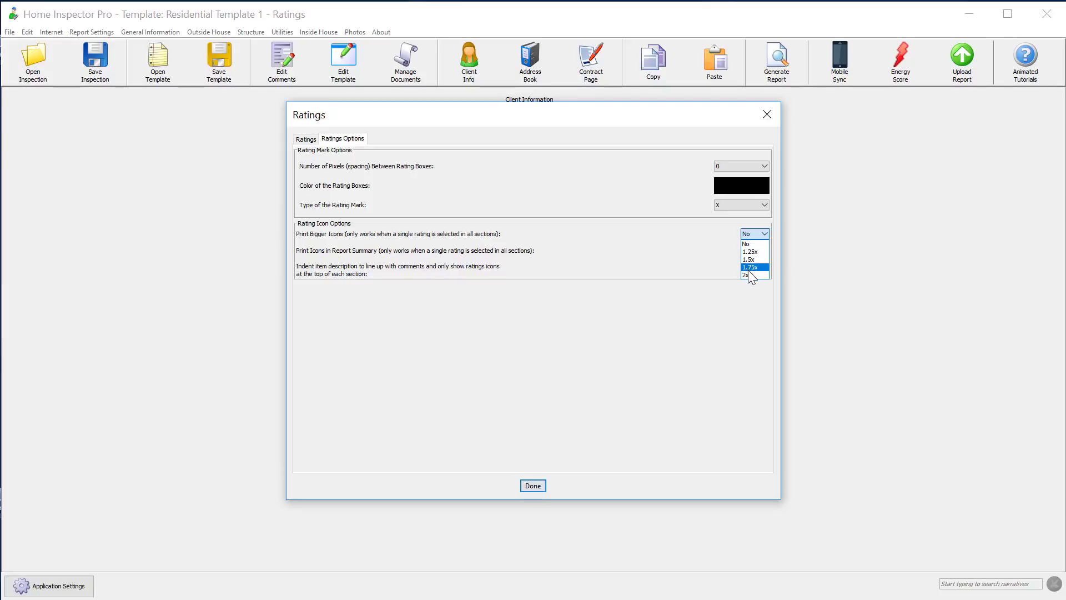
{"action": "left_click", "coordinate": [663, 250]}
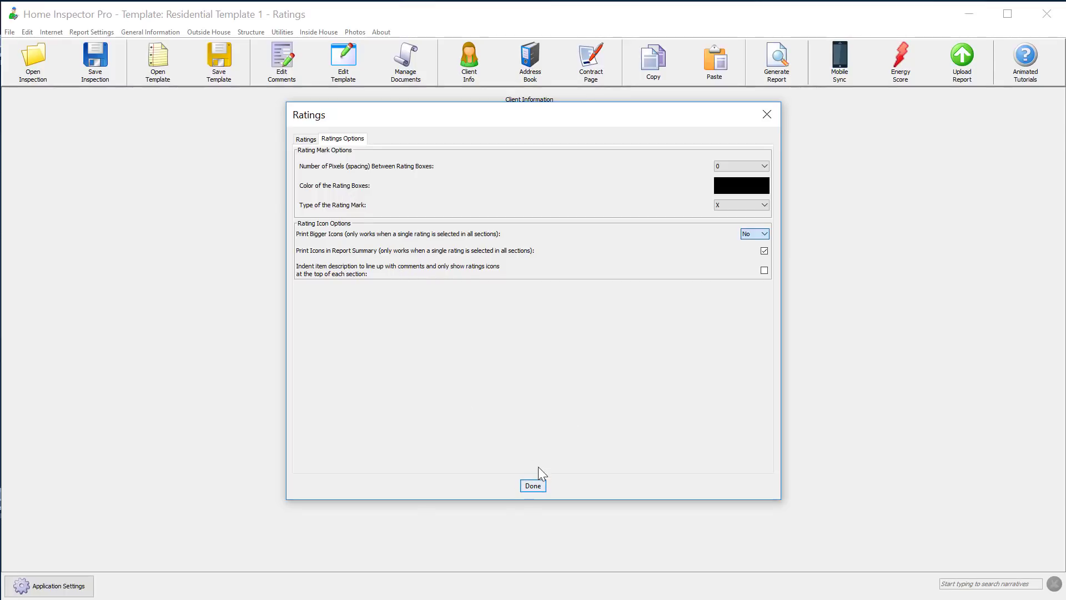
Close the Ratings dialog and go to Outside House > Exterior Areas door comments.
{"action": "left_click", "coordinate": [533, 486]}
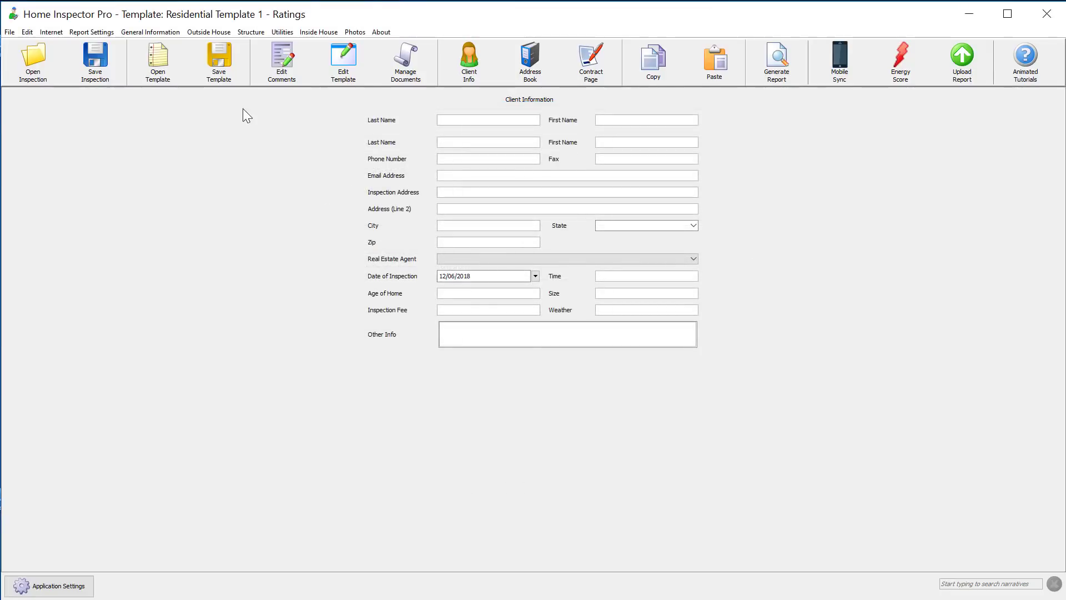
{"action": "left_click", "coordinate": [230, 33]}
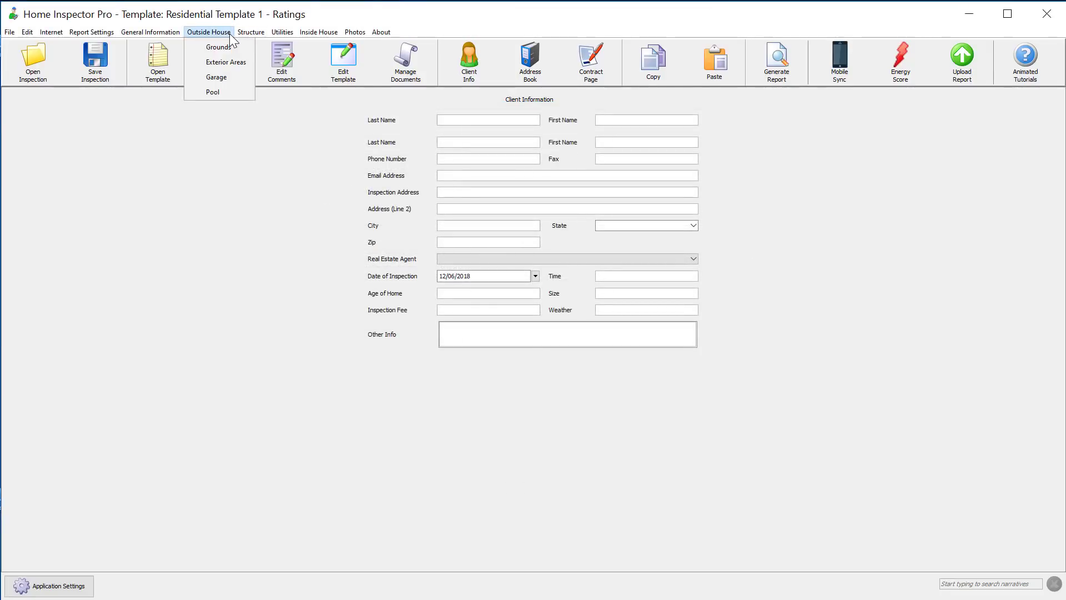
{"action": "left_click", "coordinate": [224, 64]}
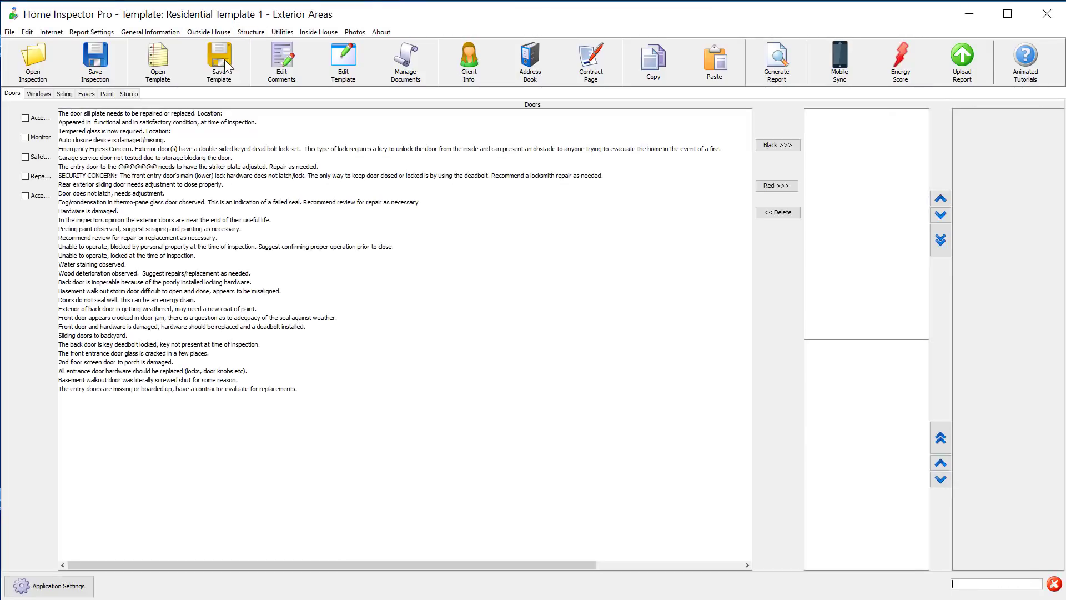
Try the Acceptable and Safety Issue ratings on Doors, then clear both again.
{"action": "left_click", "coordinate": [25, 118]}
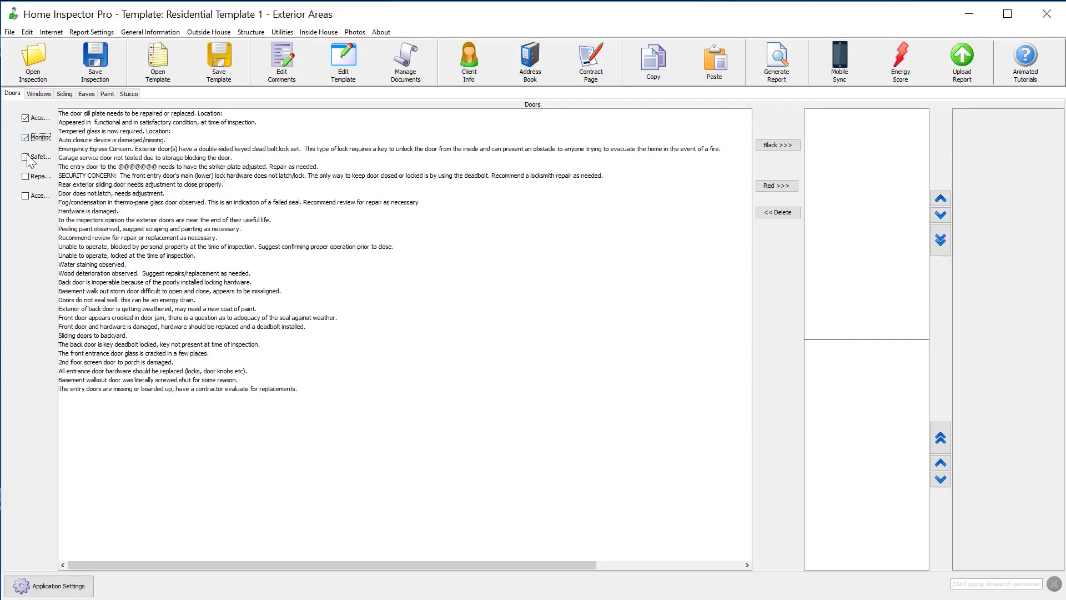
{"action": "left_click", "coordinate": [26, 156]}
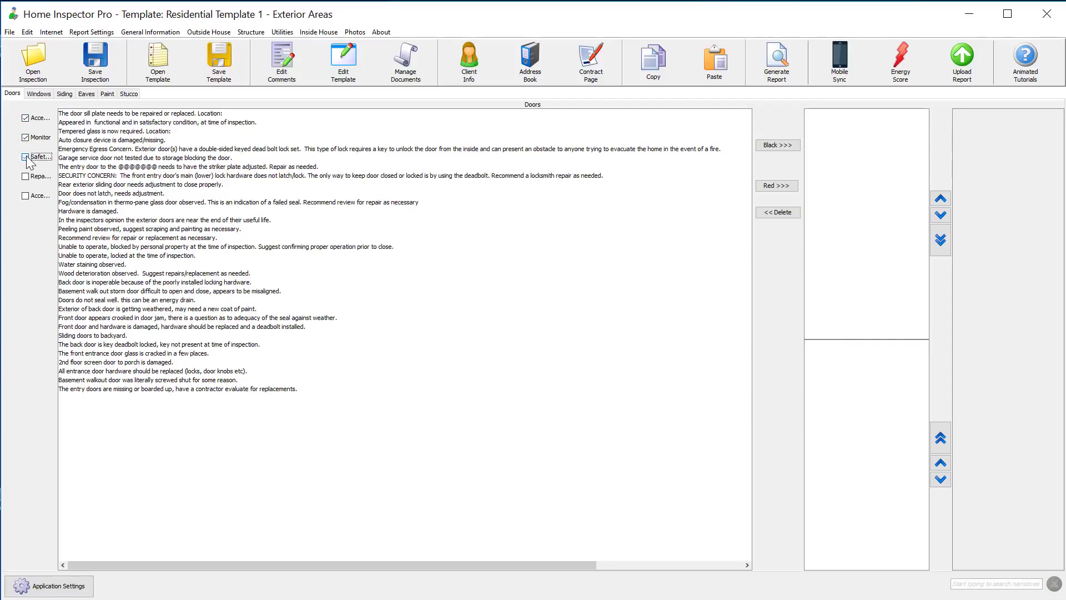
{"action": "left_click", "coordinate": [26, 118]}
{"action": "left_click", "coordinate": [28, 158]}
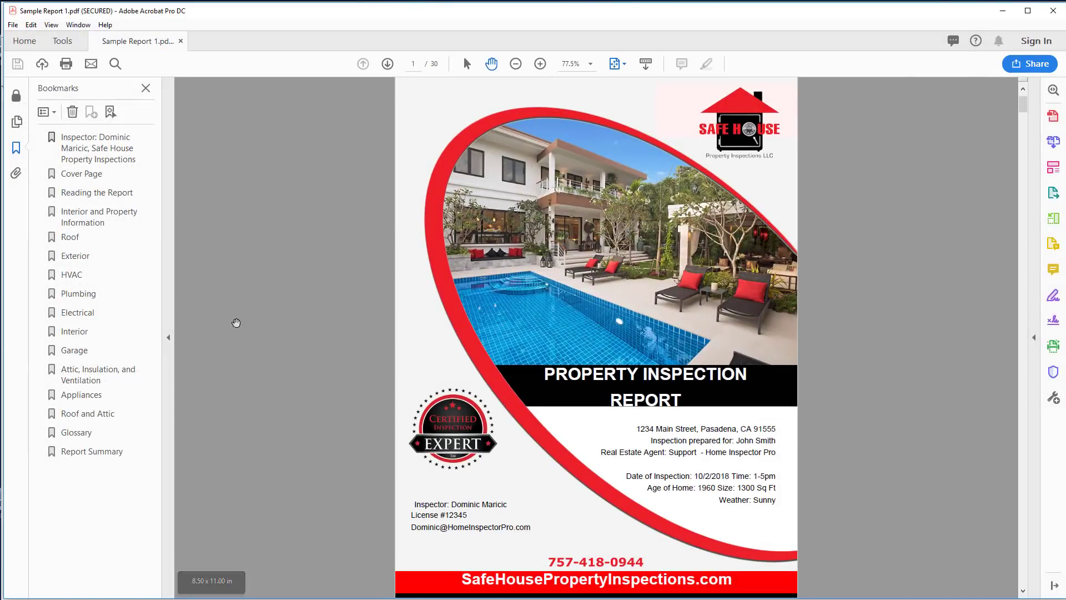
Move to page 2, the Report Summary with rating icons beside each defect.
{"action": "left_click", "coordinate": [387, 65]}
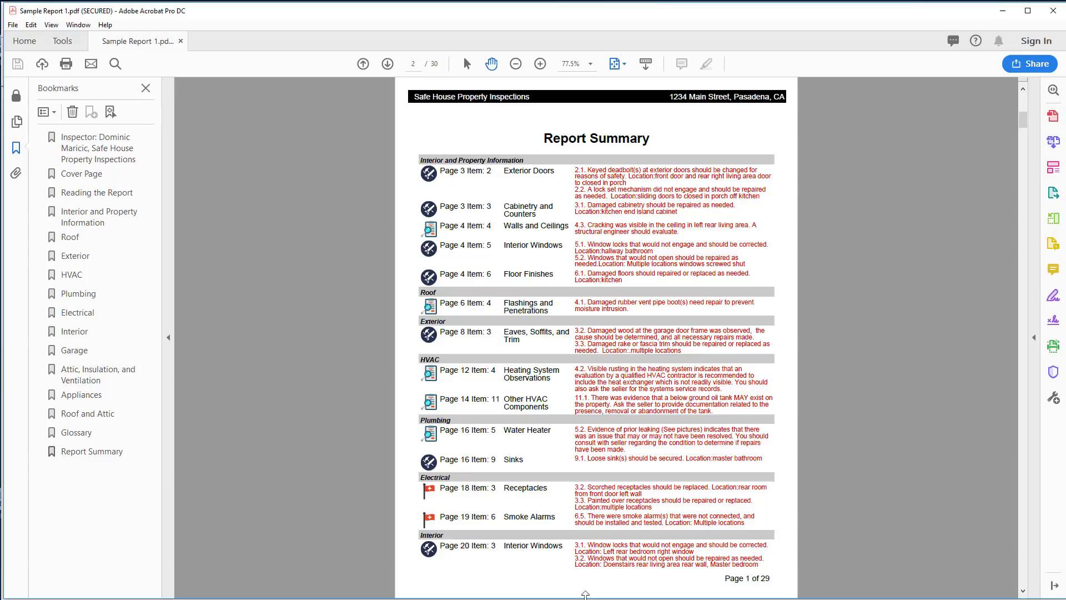
Advance to page 5, the Walls and Ceilings section showing rating icons beside items.
{"action": "left_click", "coordinate": [387, 65]}
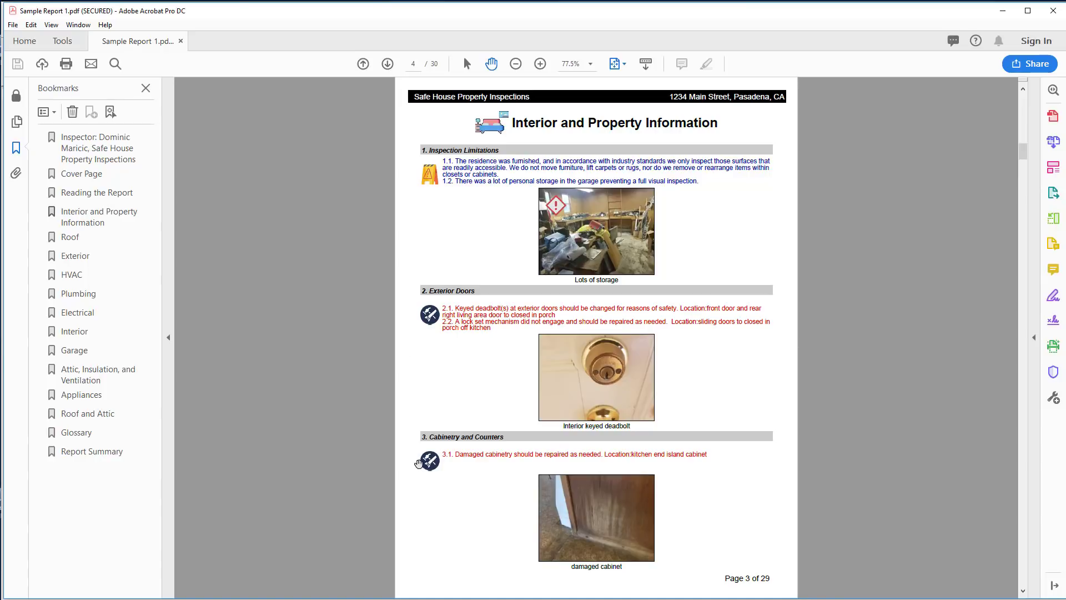
{"action": "left_click", "coordinate": [387, 63]}
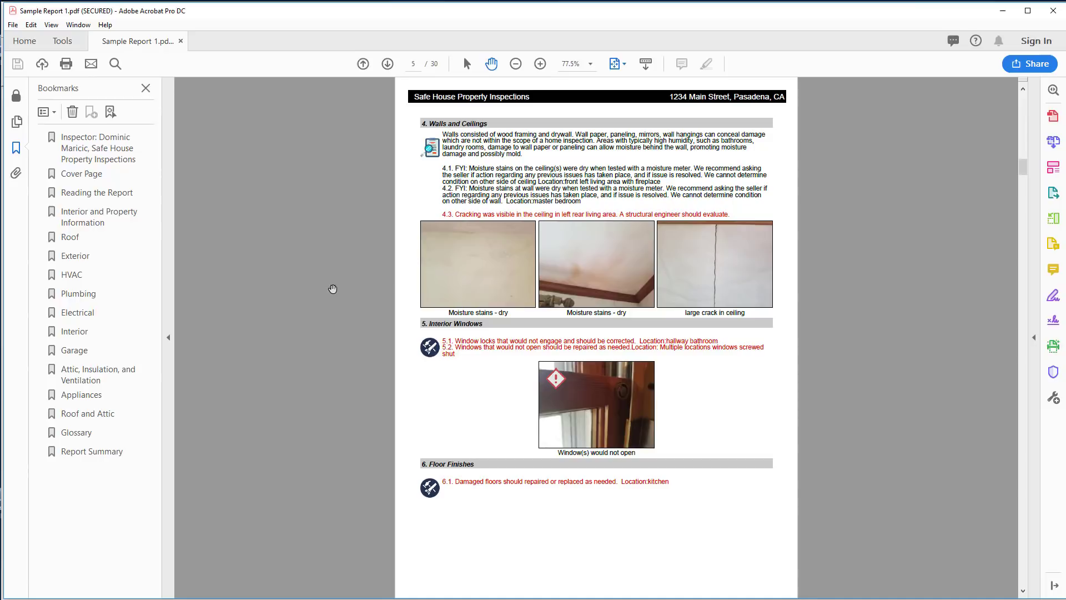